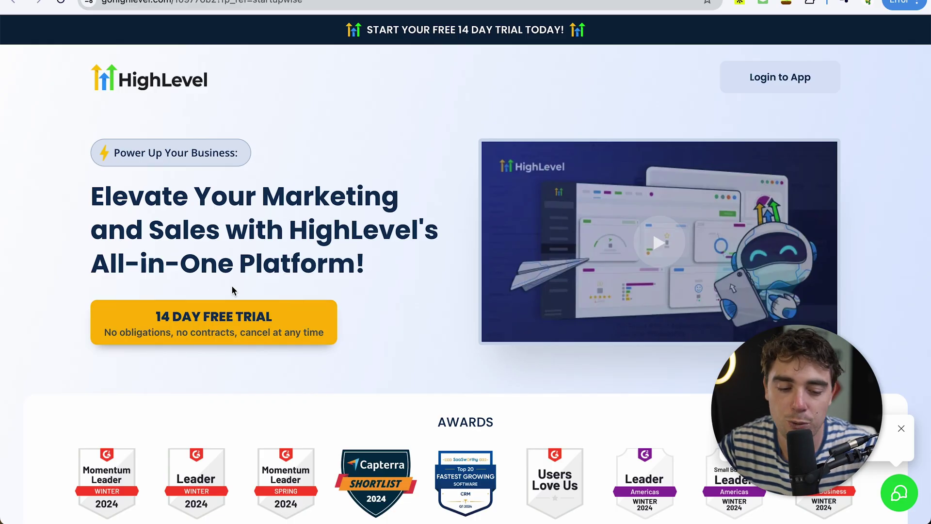
Step: Start the 14-day free trial with company name 'test company', autofilled name and phone, and the email pasted in
click(227, 309)
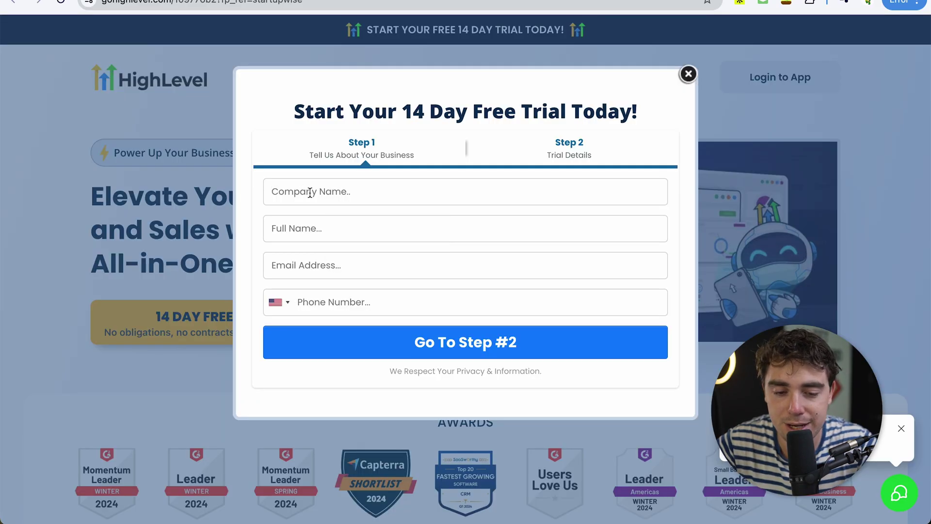
click(310, 192)
text(test)
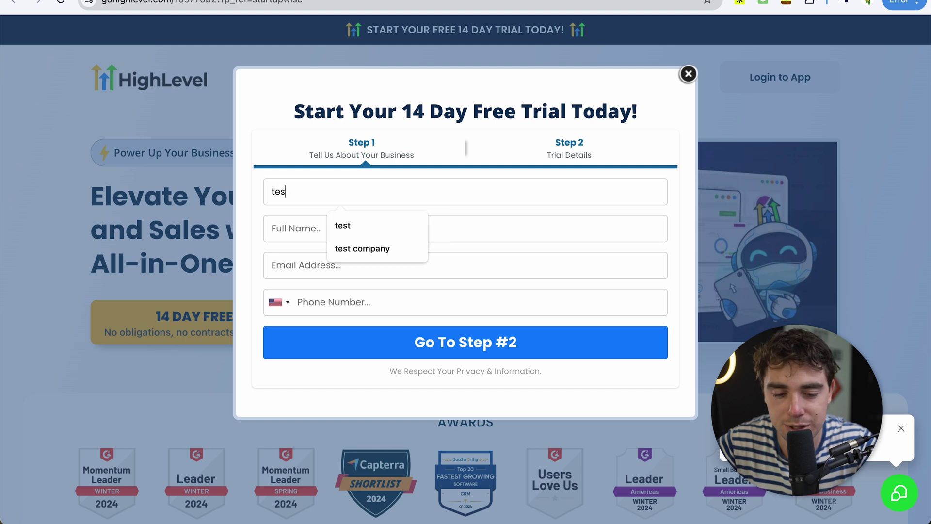
click(340, 215)
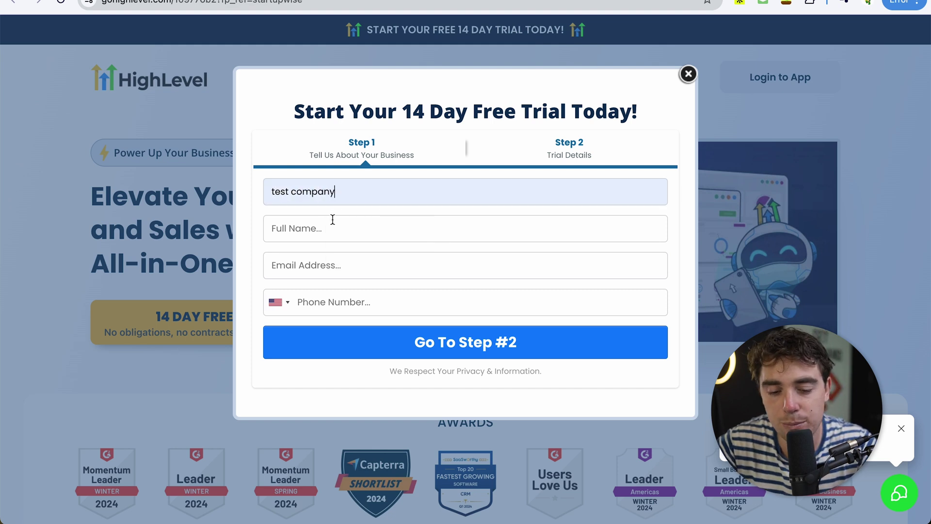
click(332, 228)
click(348, 254)
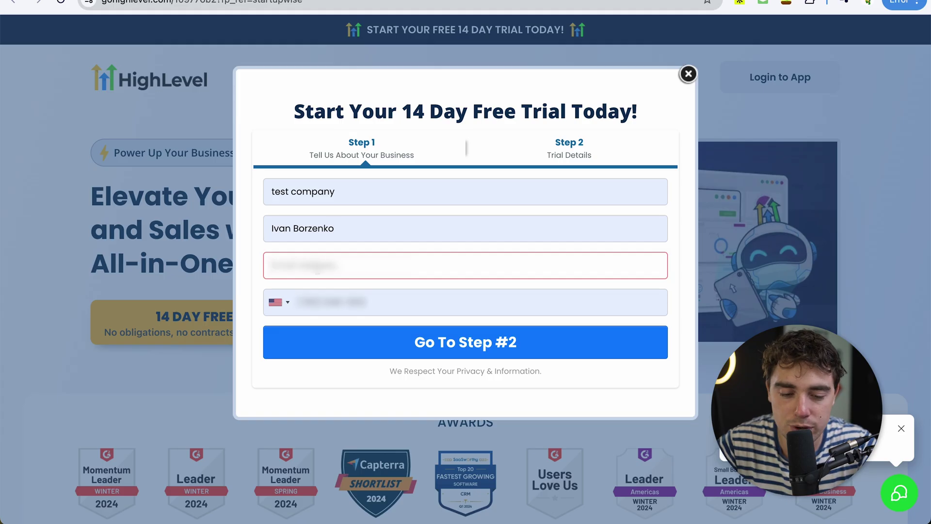
key(ctrl+v)
Step: Advance to Step 2 and scroll through the plan and payment options
click(356, 348)
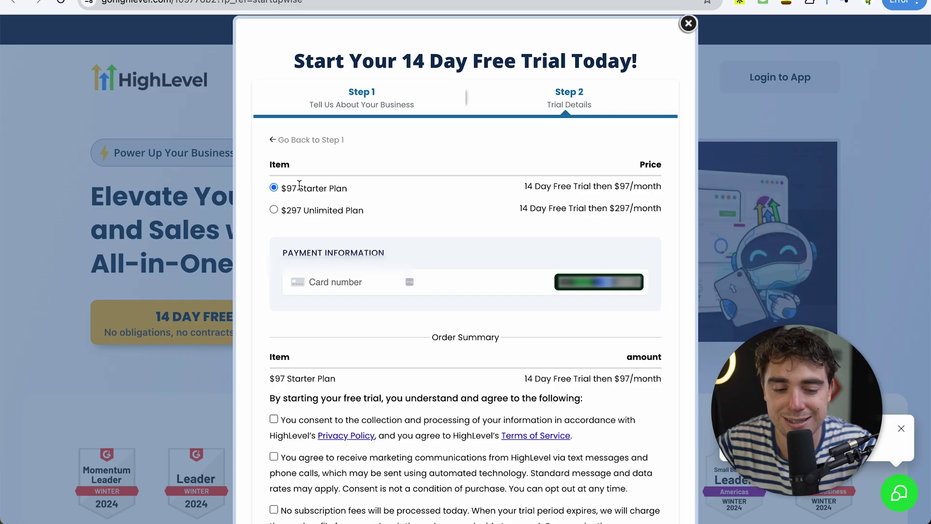
scroll(413, 205, down, 1)
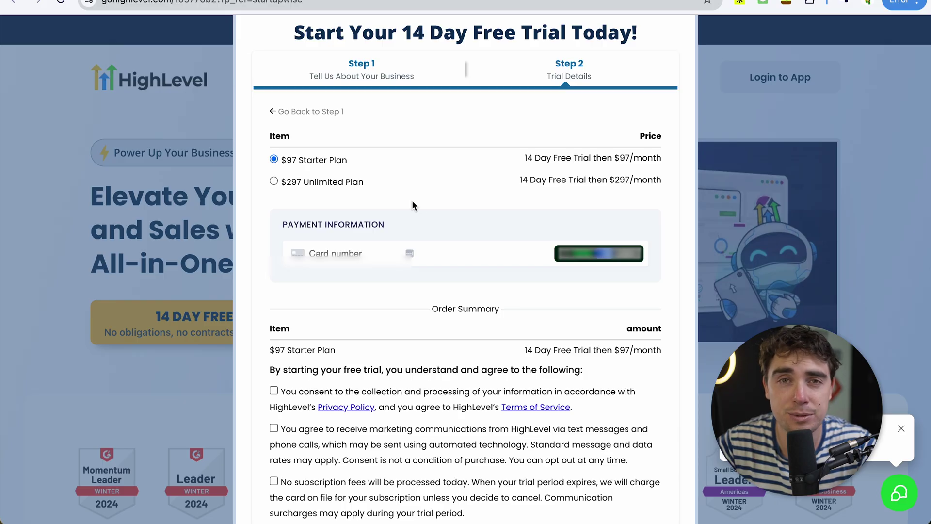
scroll(371, 278, down, 1)
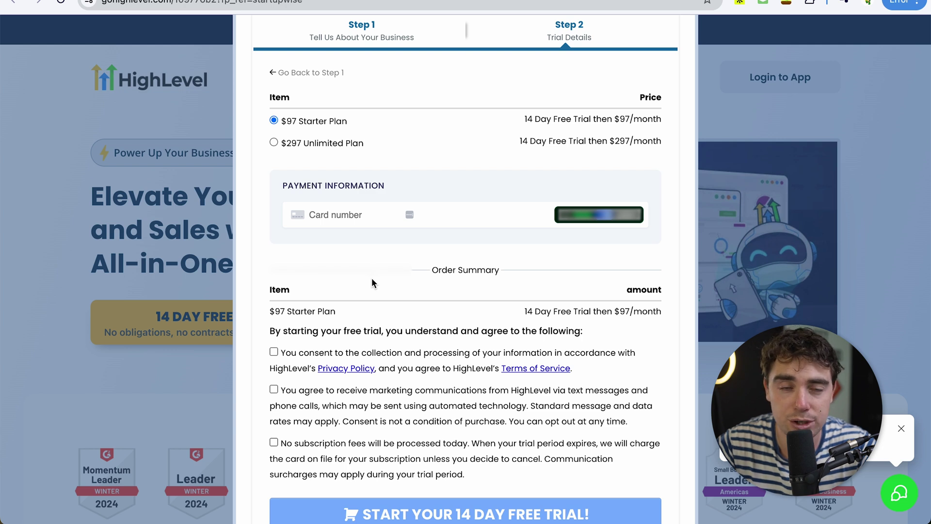
scroll(371, 278, down, 1)
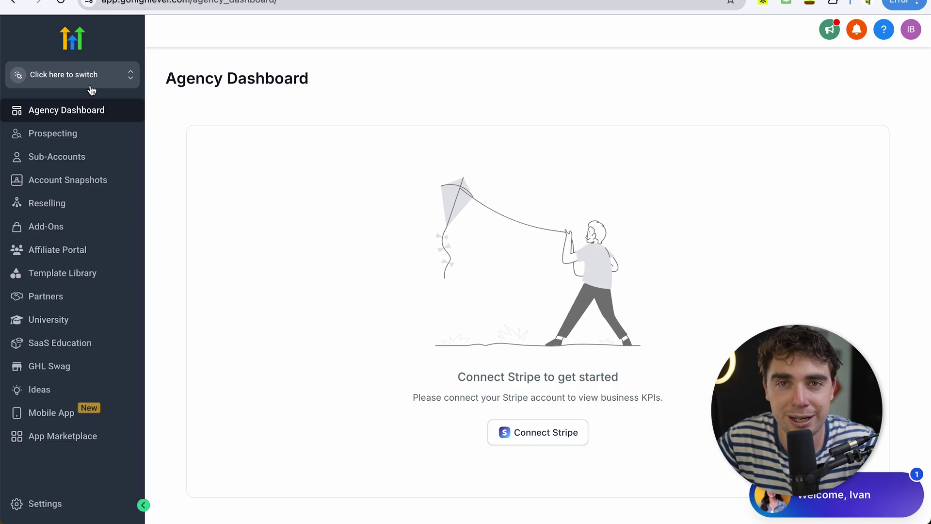
Step: Switch into the Easy-Ray sub-account and open its Dashboard
click(78, 79)
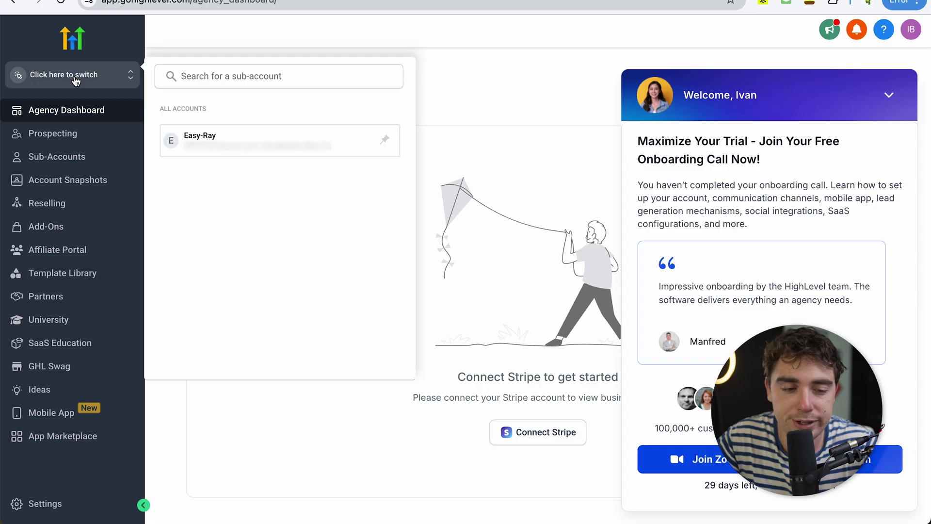
click(218, 147)
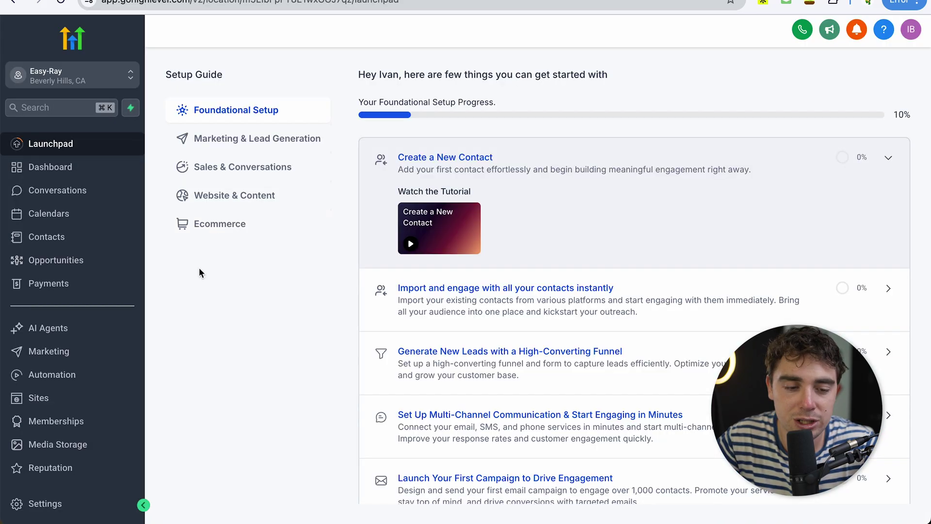
click(51, 168)
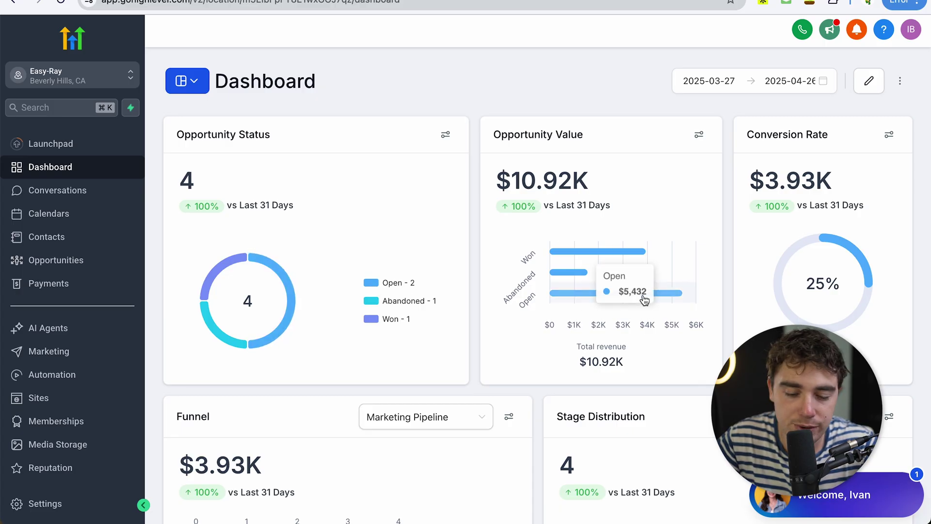
Step: Scroll through the opportunity, conversion and funnel widgets, then open Marketing's Social Planner
scroll(571, 271, down, 4)
scroll(609, 169, down, 6)
scroll(669, 275, down, 4)
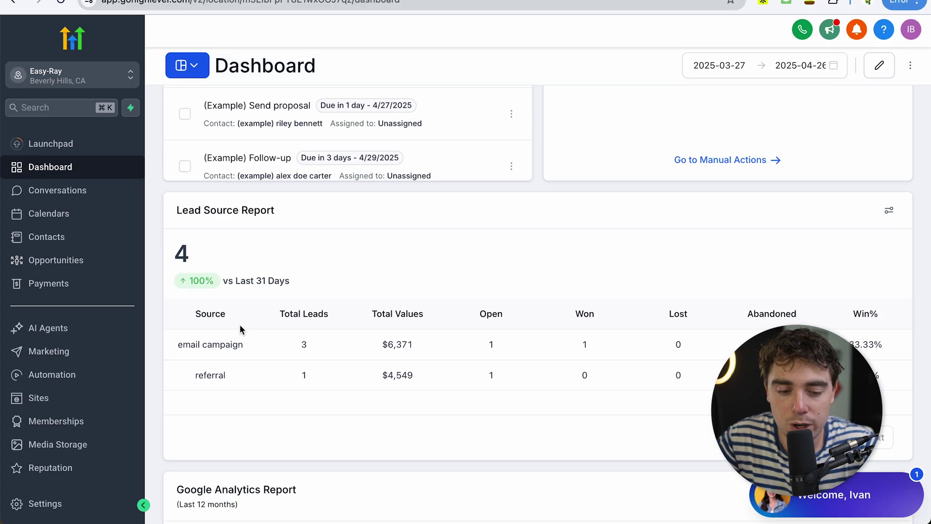
scroll(240, 325, down, 8)
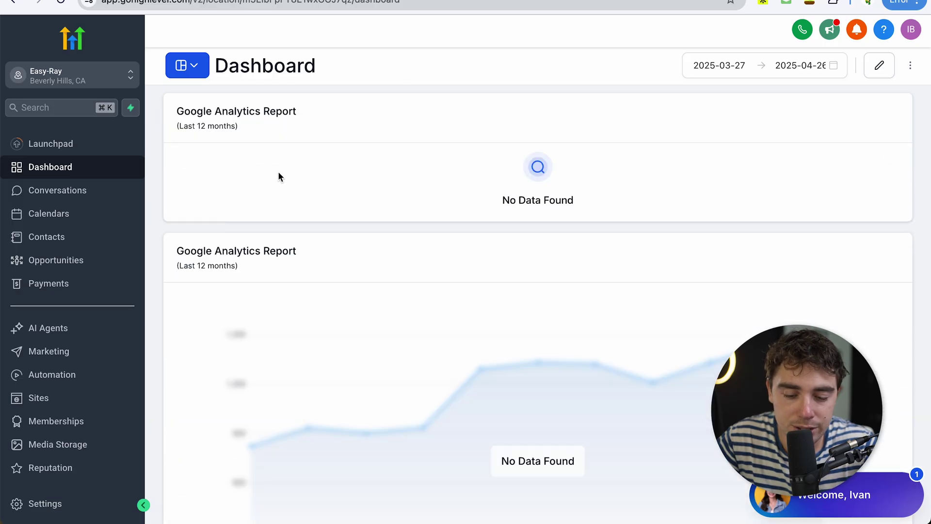
scroll(280, 177, down, 8)
scroll(285, 218, up, 15)
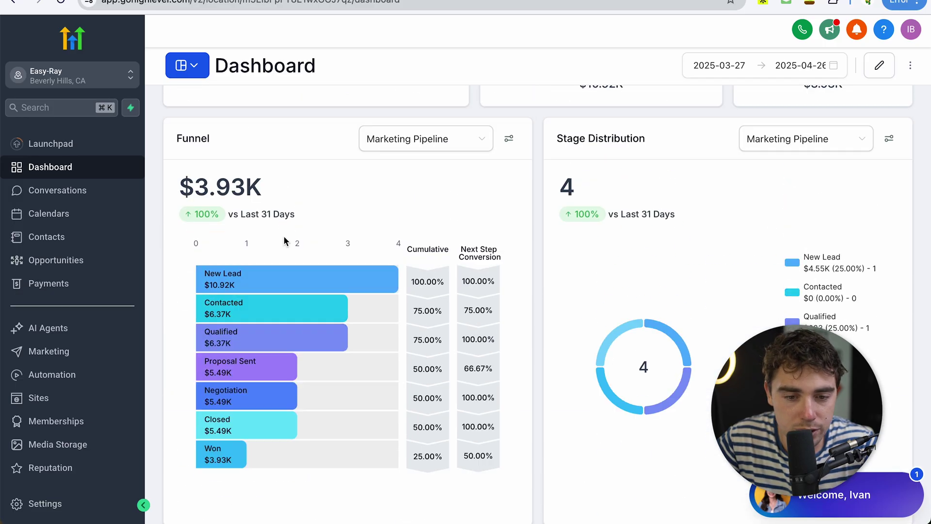
scroll(285, 241, up, 5)
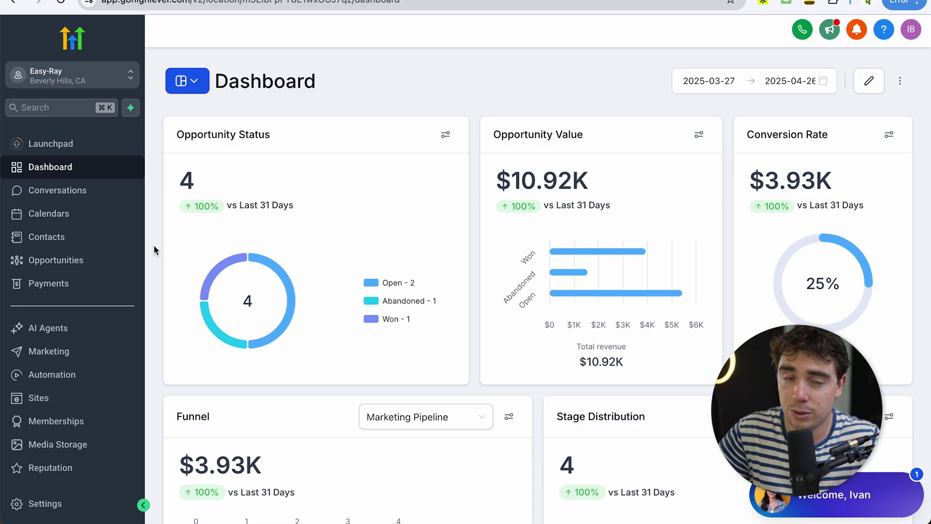
click(48, 357)
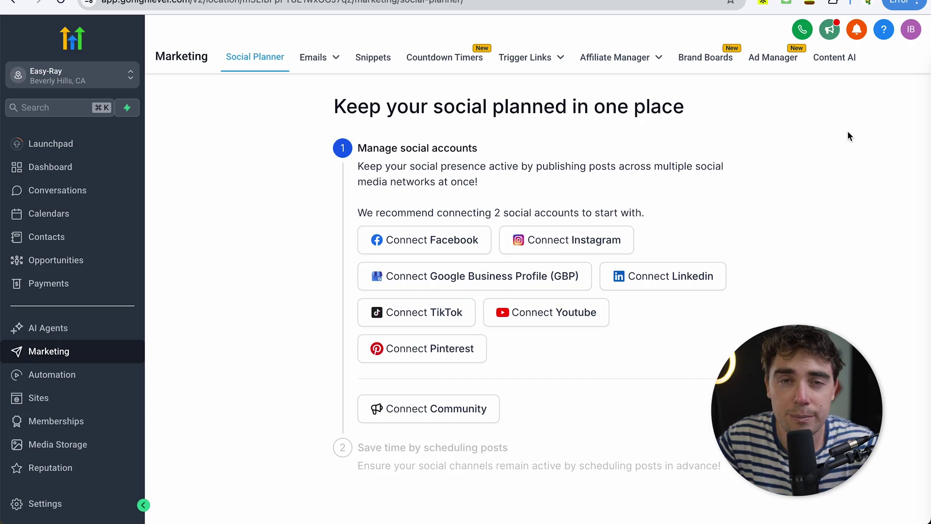
Step: Open Sites to view Easy-Ray's empty Funnels list
click(69, 401)
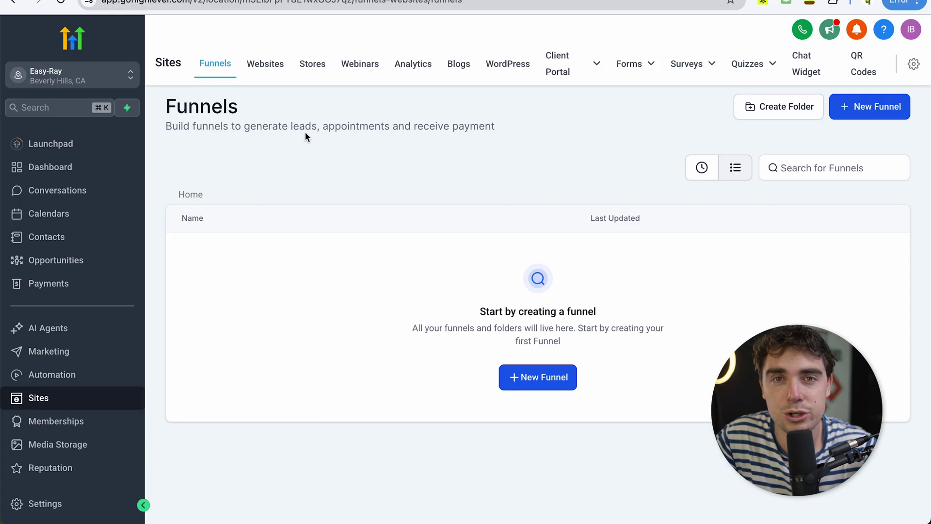
Step: Review the Google Ads Report's impressions, clicks, conversions and campaign table, then return to Funnels
scroll(122, 359, down, 2)
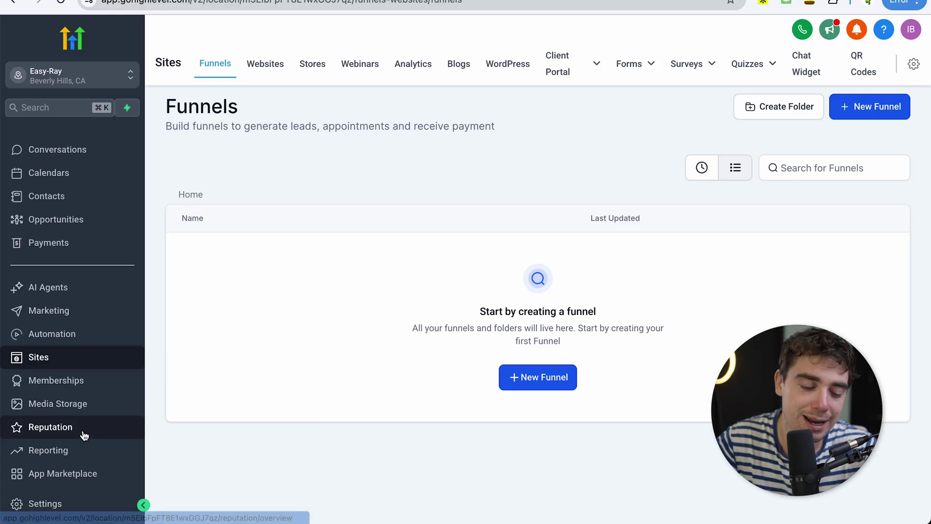
click(48, 451)
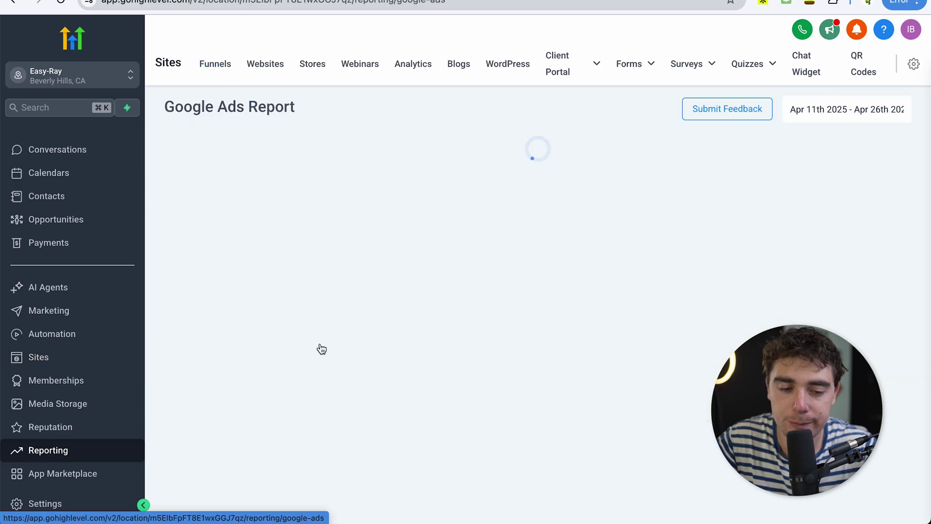
scroll(574, 321, down, 4)
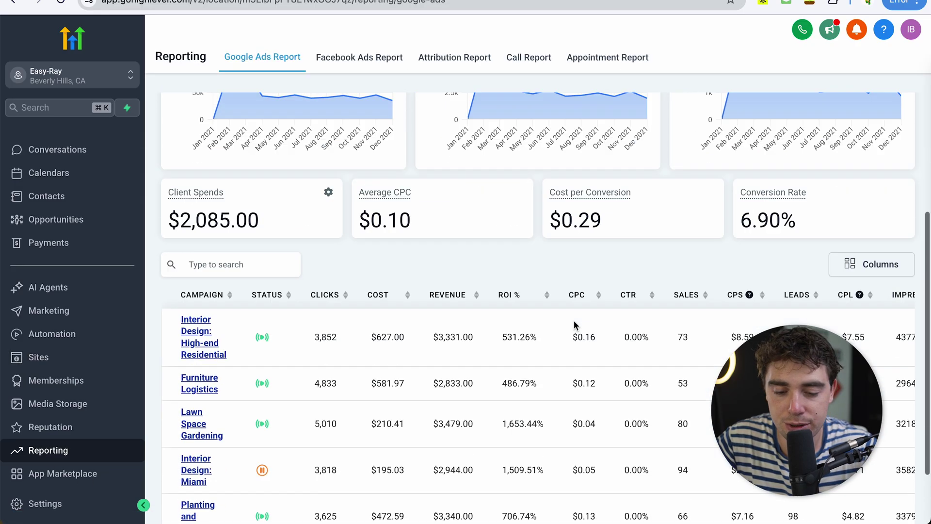
scroll(574, 321, up, 4)
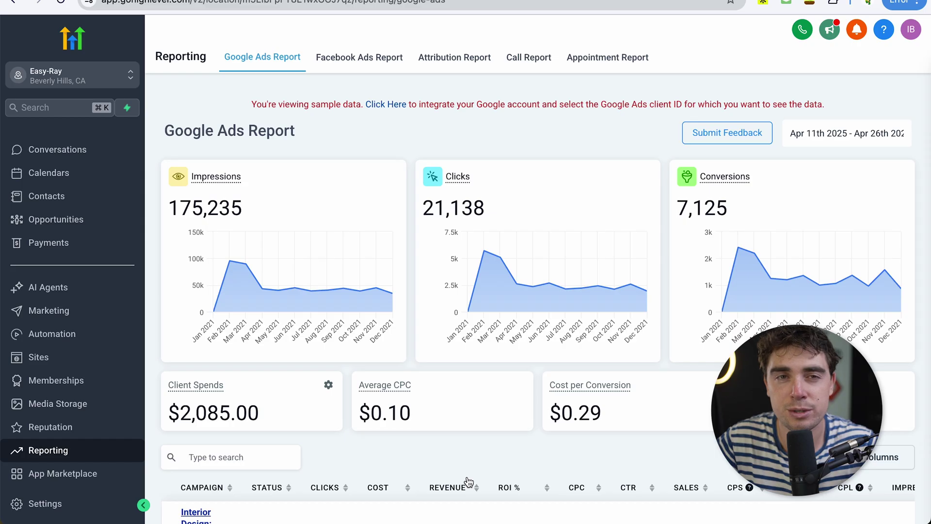
click(42, 358)
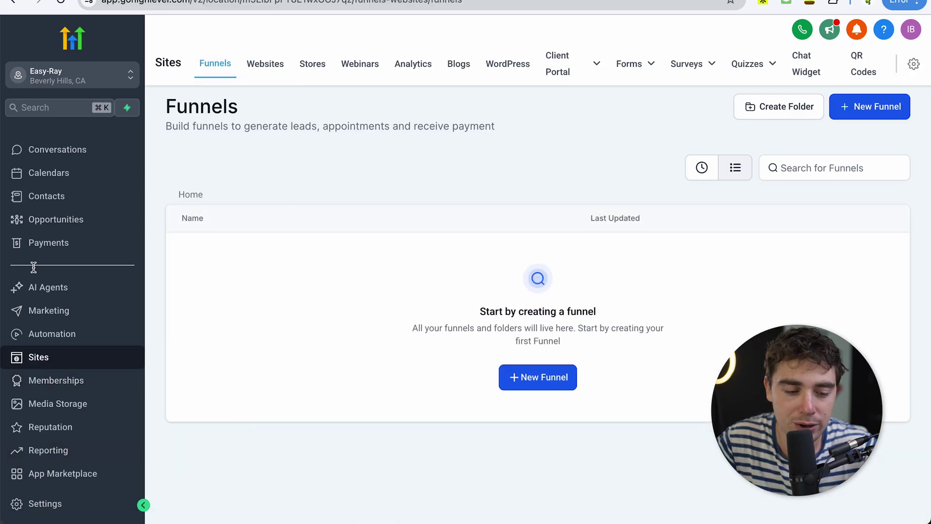
Step: Scroll through the Dashboard statistics again, then open Contacts with its five example contacts
scroll(48, 184, up, 2)
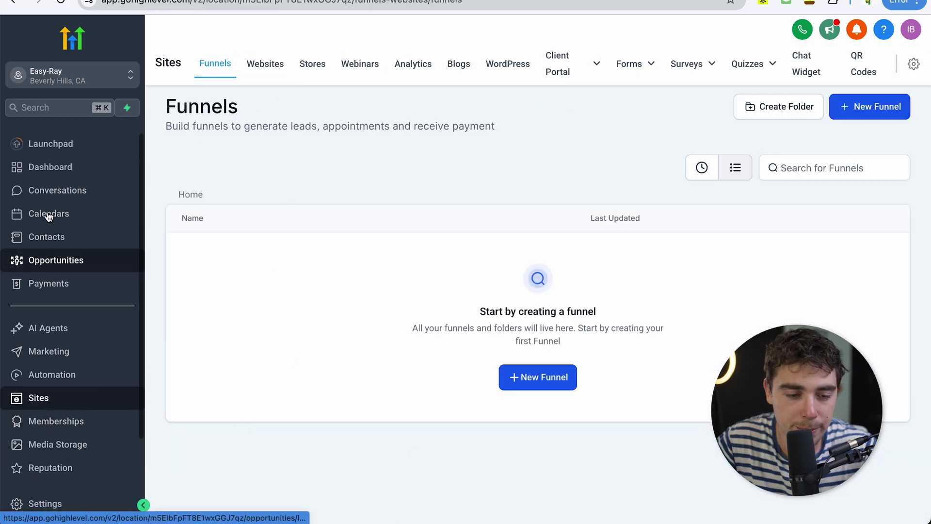
click(36, 167)
scroll(304, 227, down, 3)
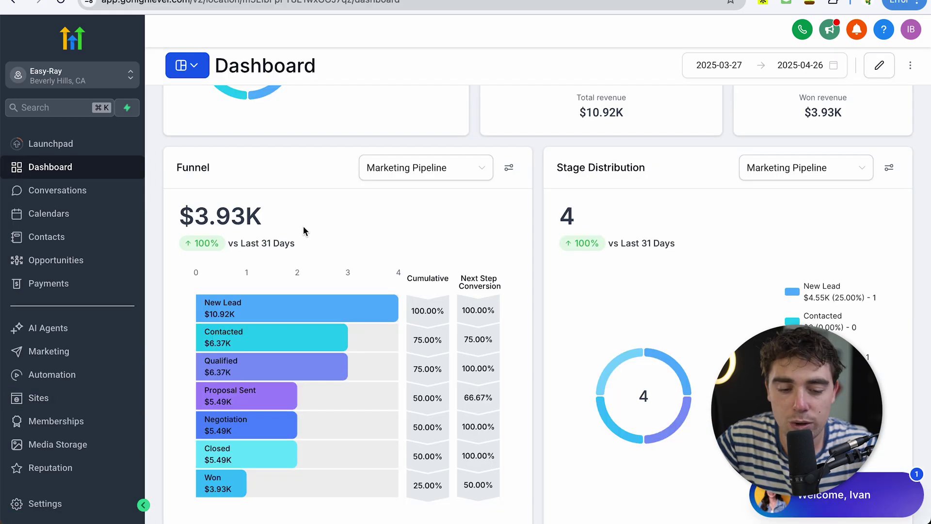
scroll(248, 410, down, 10)
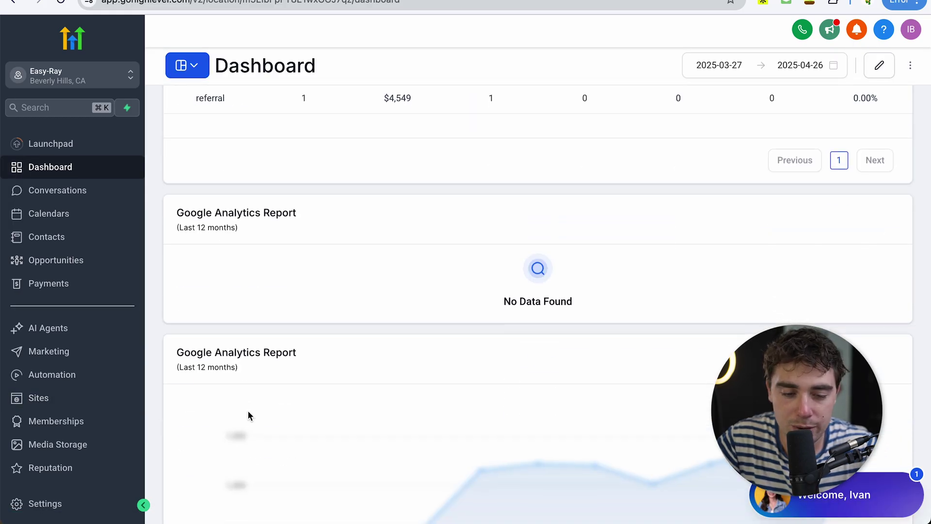
scroll(249, 410, up, 7)
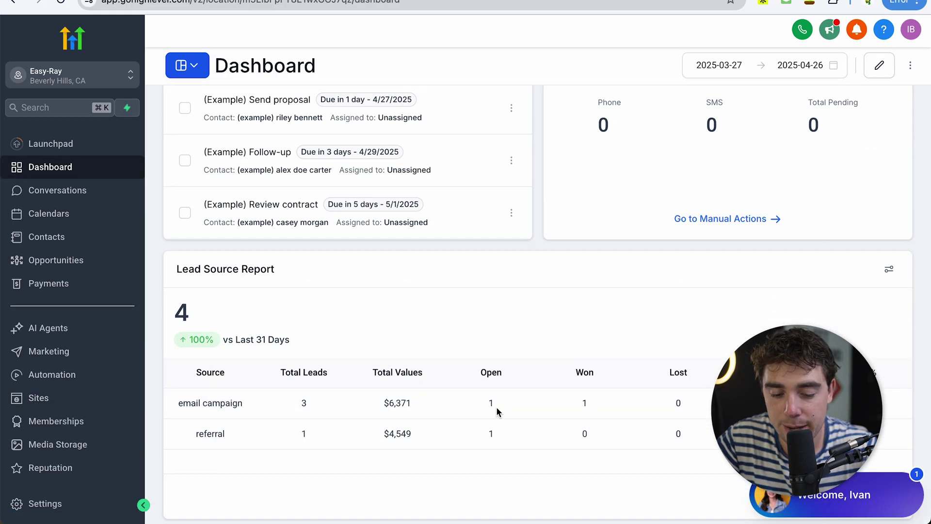
click(76, 238)
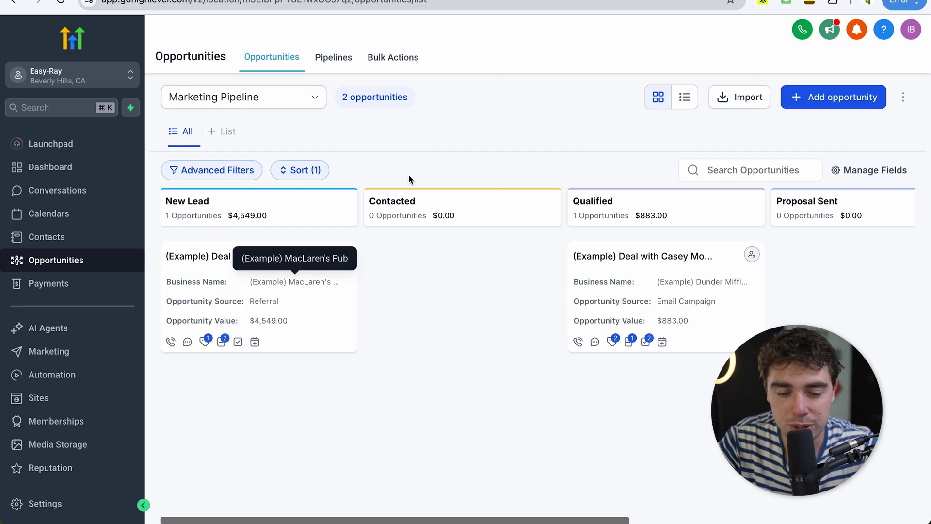
scroll(570, 315, right, 3)
scroll(569, 316, right, 10)
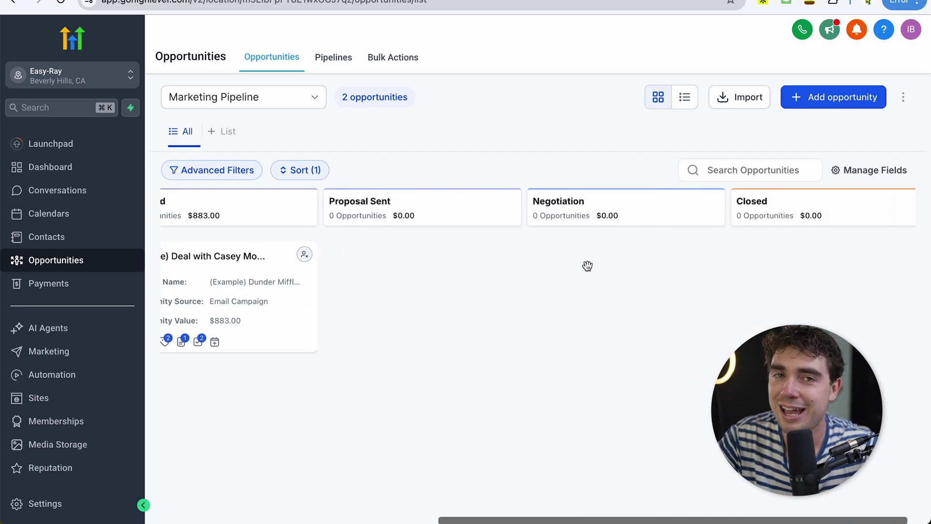
scroll(588, 265, left, 12)
scroll(587, 265, right, 10)
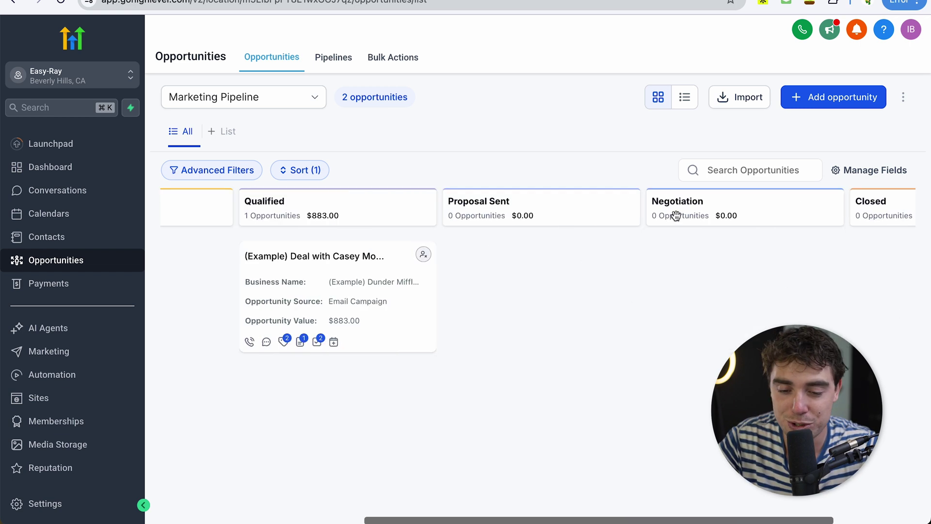
scroll(457, 247, left, 10)
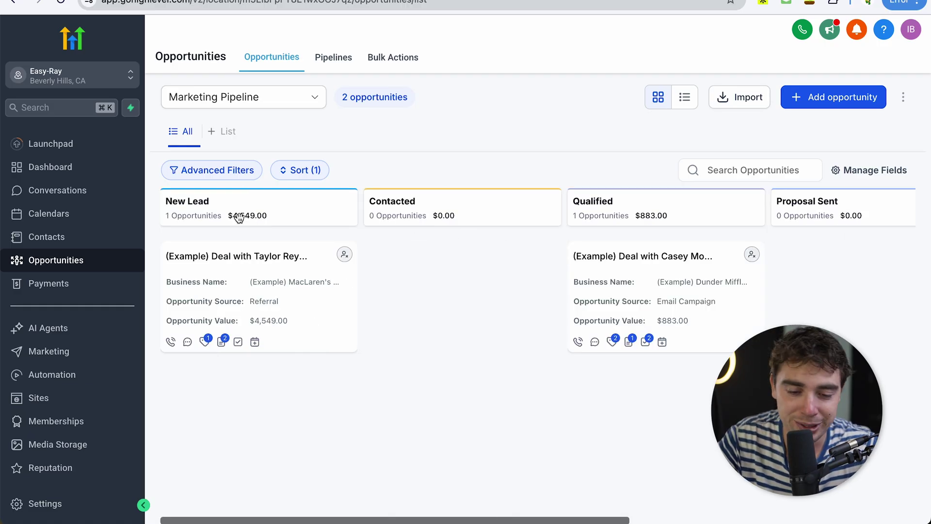
scroll(447, 230, right, 10)
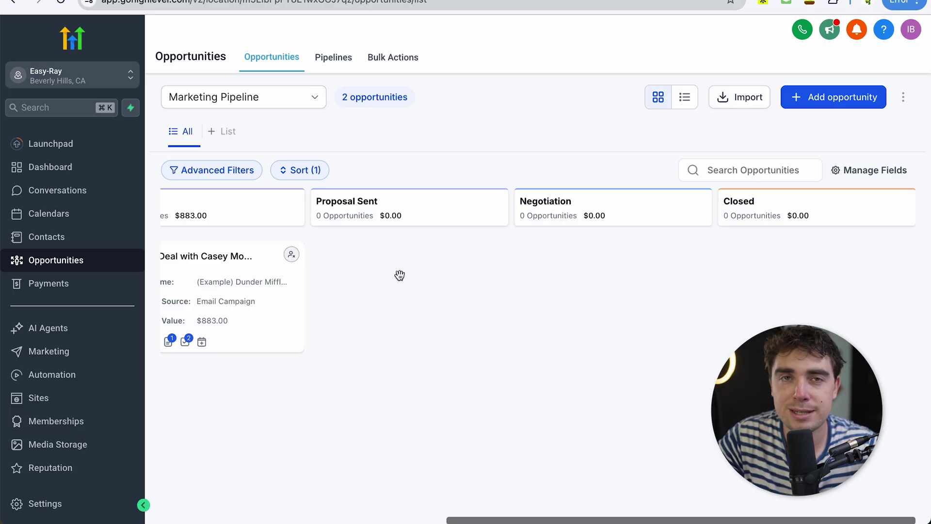
Step: View the zero-dollar Payments Invoices overview, then move on to Automation Workflows
click(47, 283)
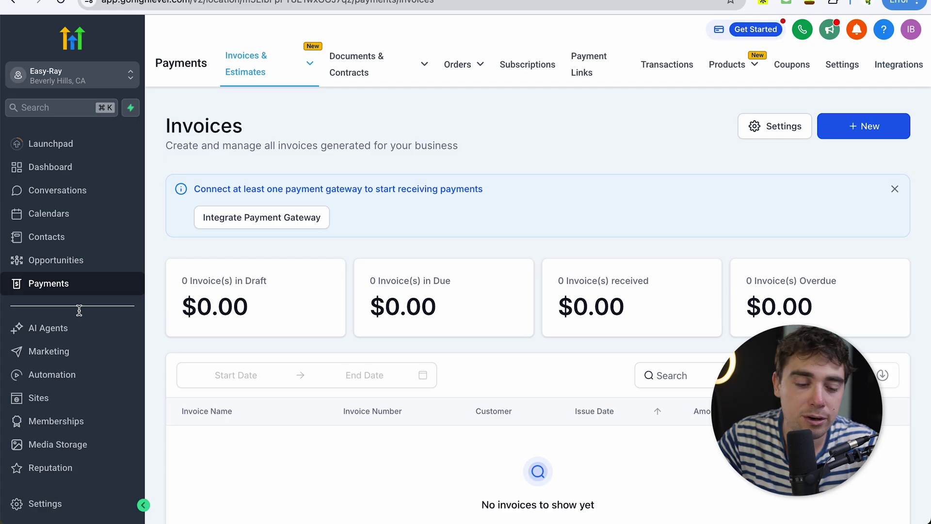
click(43, 377)
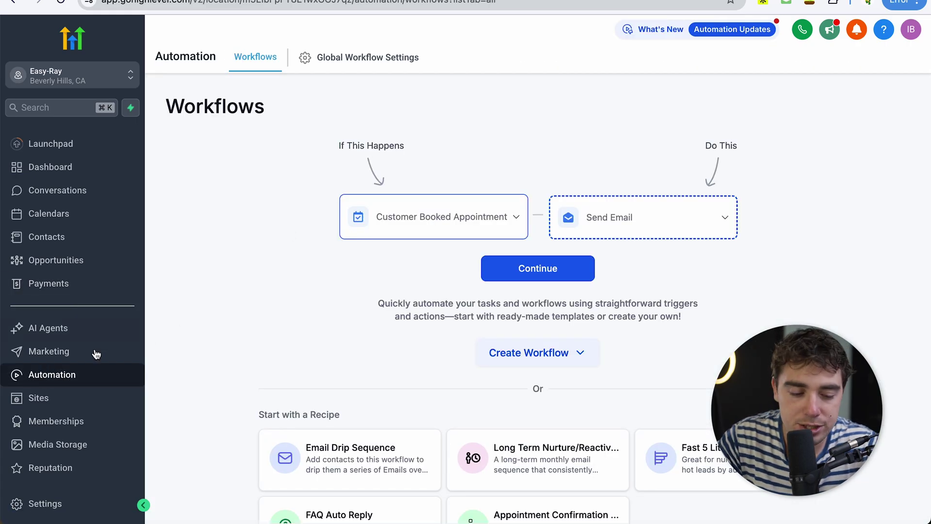
Step: Create a workflow from a recipe, scrolling down to select Recipe: No-Show Nurture
click(529, 353)
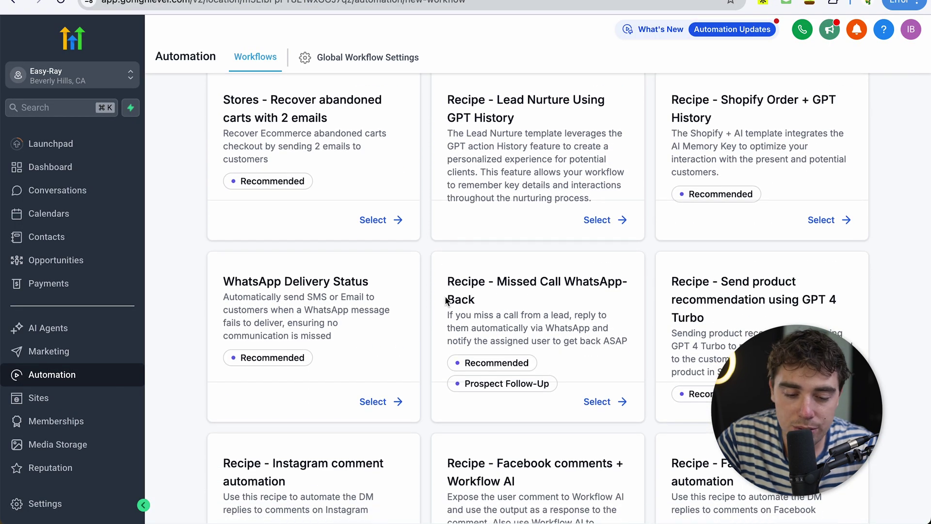
scroll(446, 301, down, 2)
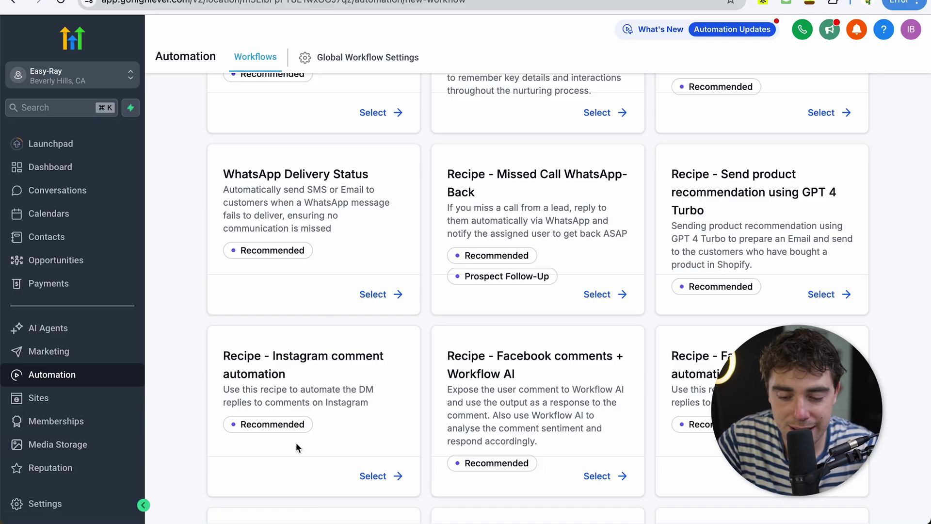
scroll(296, 442, down, 2)
scroll(633, 347, down, 4)
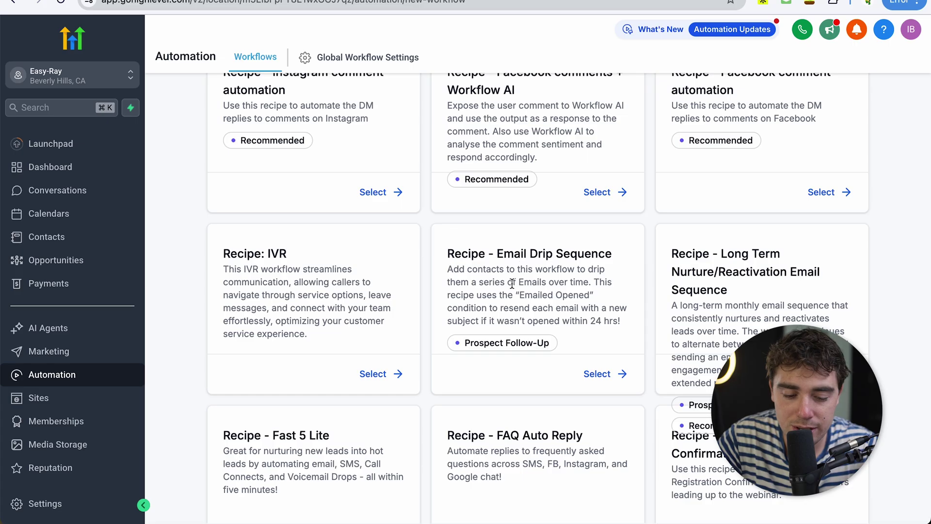
scroll(509, 248, down, 4)
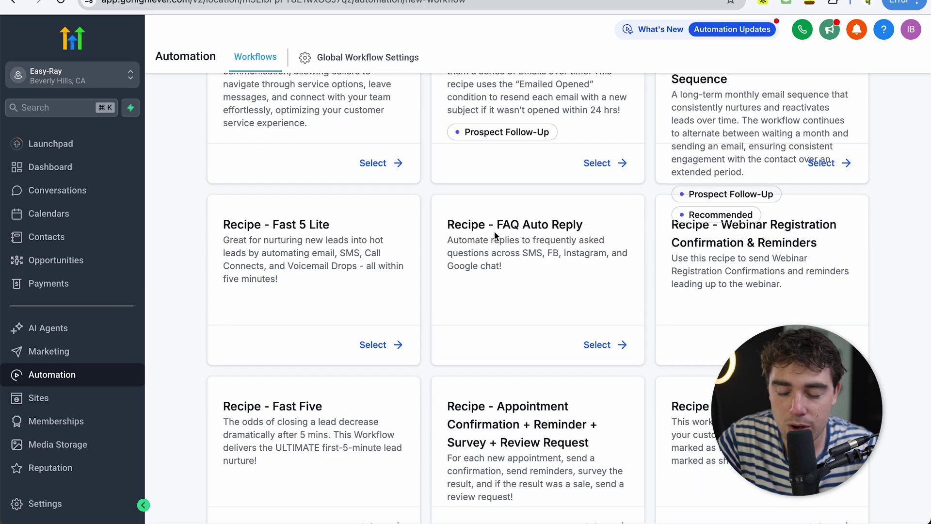
scroll(519, 255, down, 5)
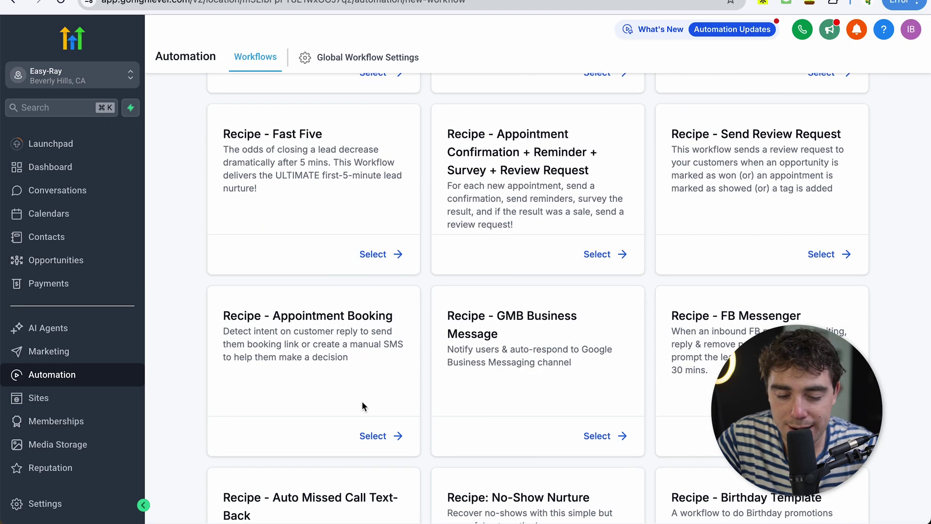
scroll(534, 379, down, 4)
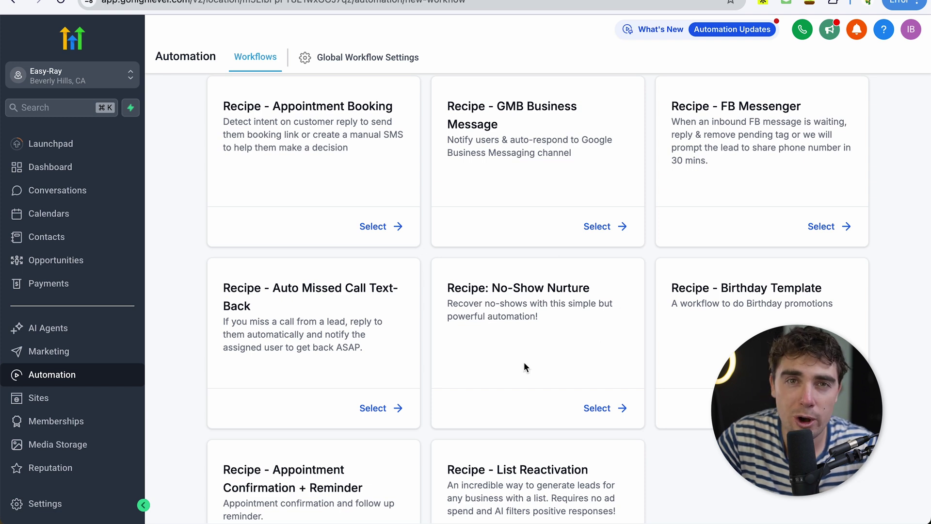
click(597, 408)
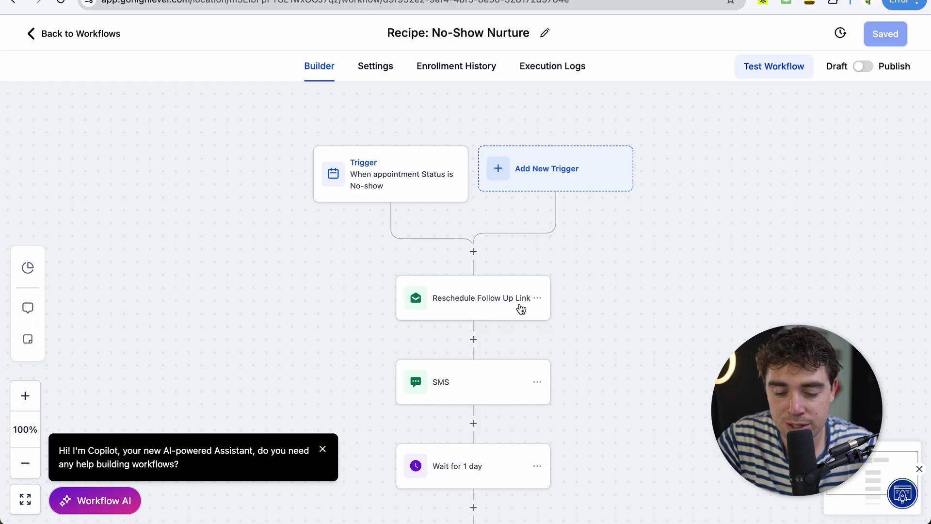
Step: Read the Reschedule Follow Up Link email's subject and rebooking message, then close its panel
scroll(353, 334, down, 1)
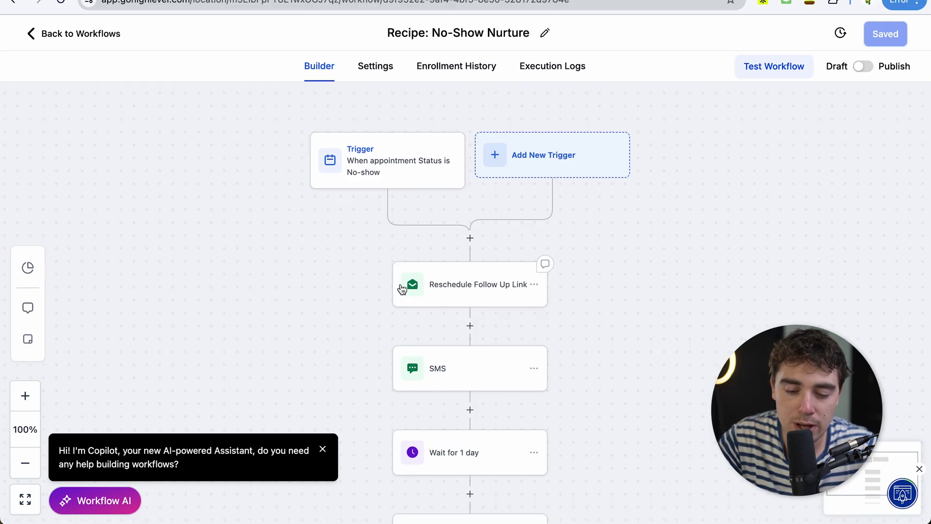
click(463, 290)
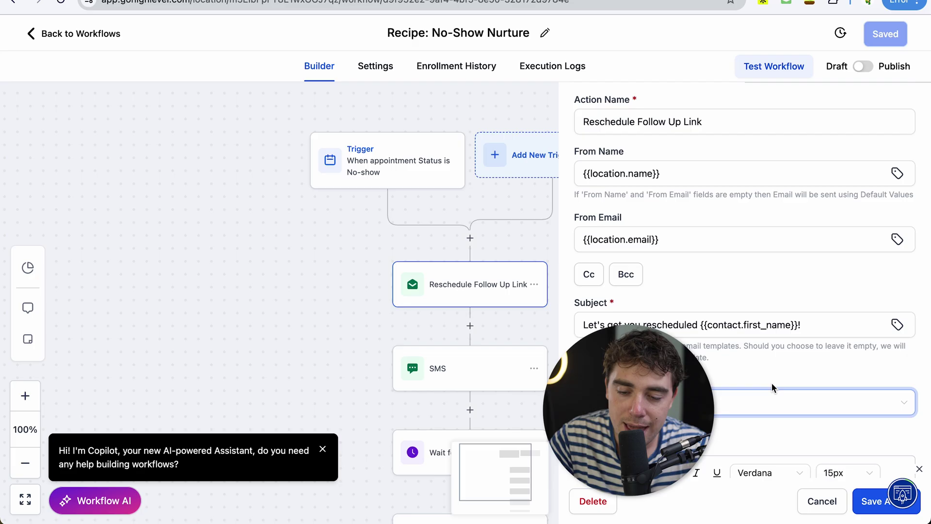
scroll(610, 273, down, 7)
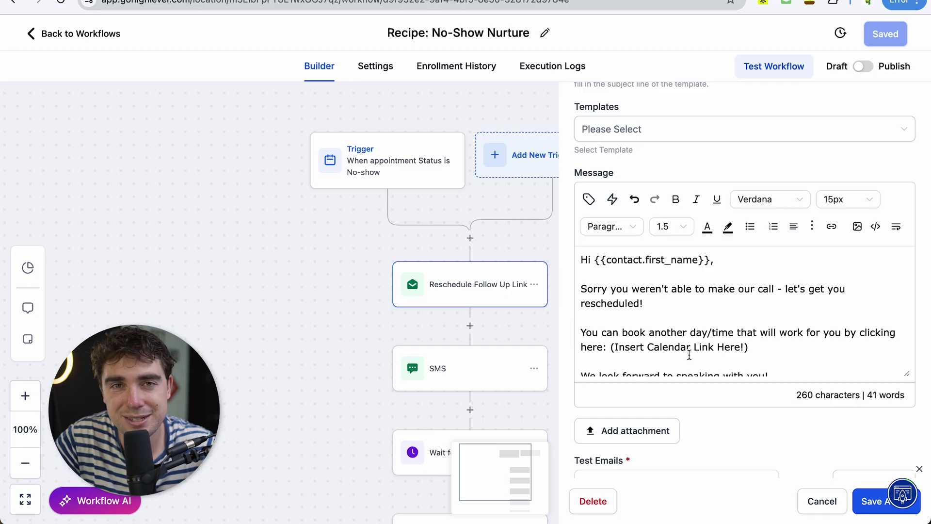
drag(385, 368, 381, 345)
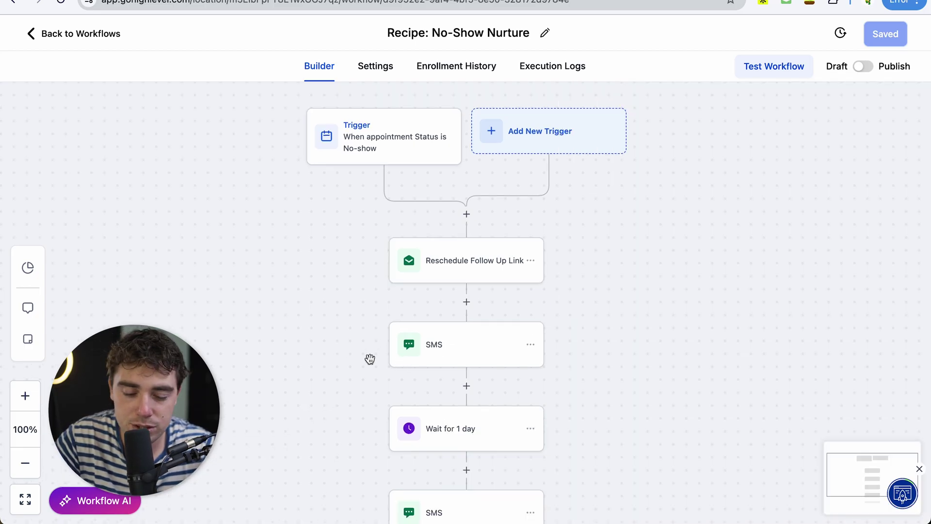
Step: Add a new step between the No-show trigger and Reschedule Follow Up Link, showing the Actions list
scroll(370, 359, down, 4)
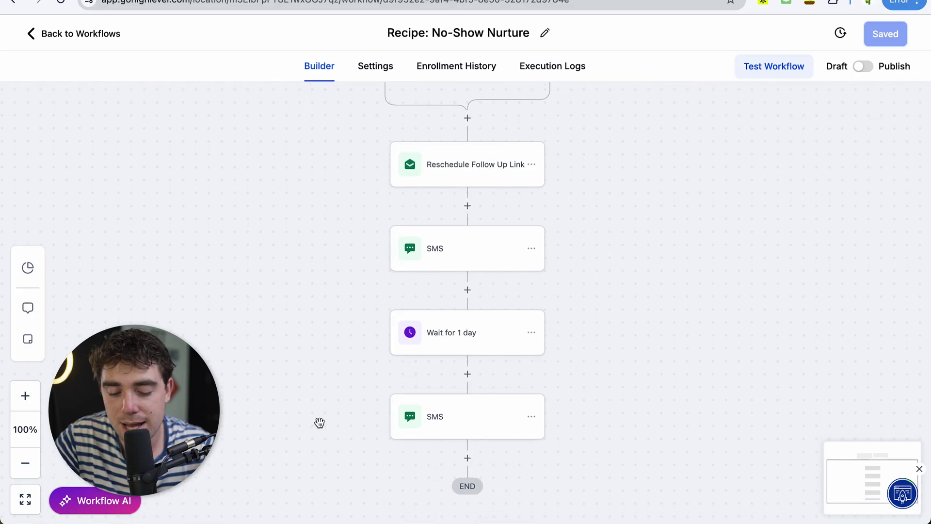
scroll(415, 410, down, 1)
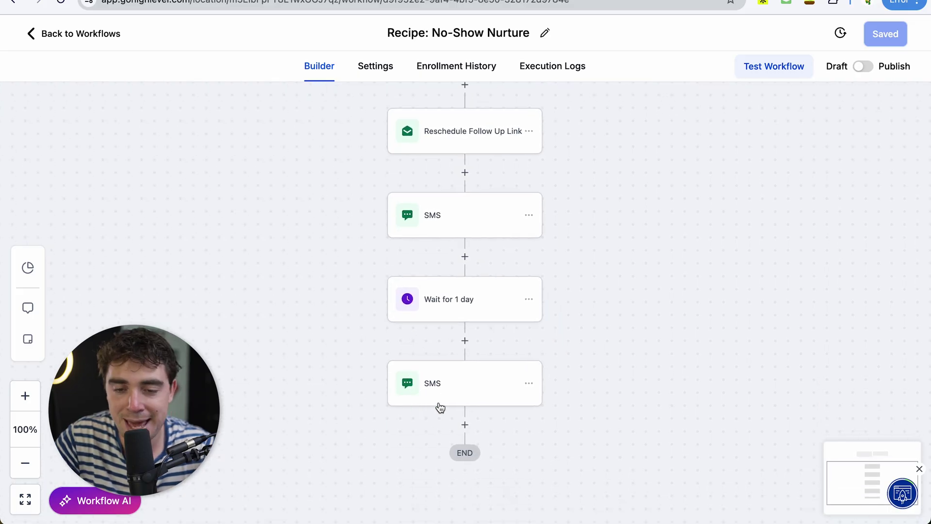
scroll(439, 408, up, 5)
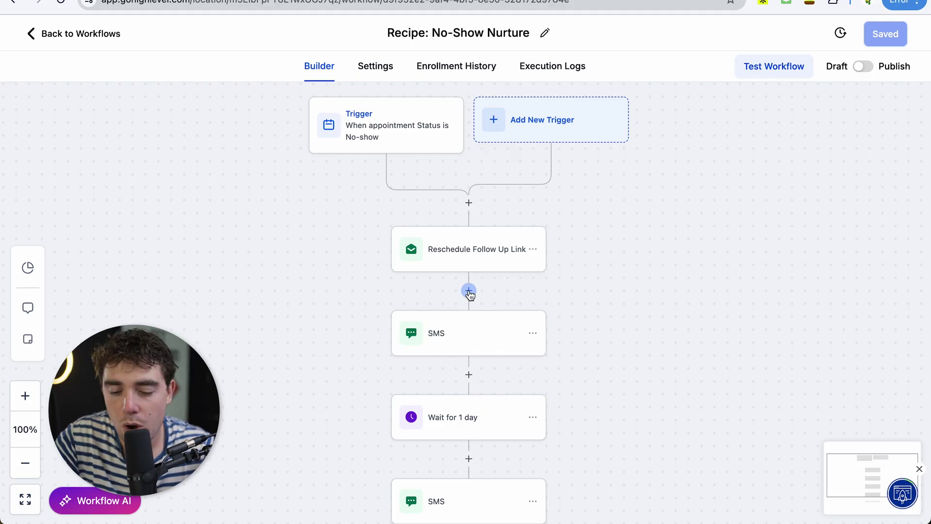
click(468, 203)
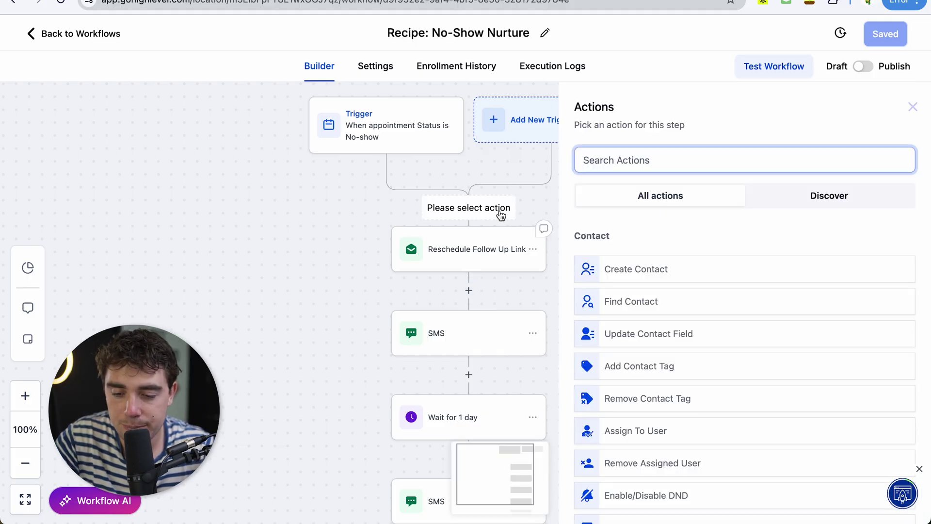
scroll(712, 310, down, 20)
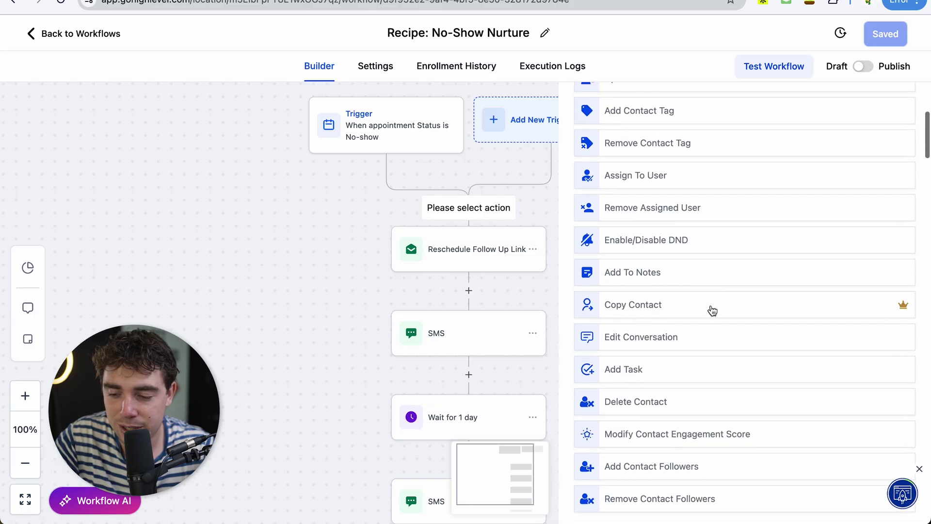
scroll(712, 310, up, 20)
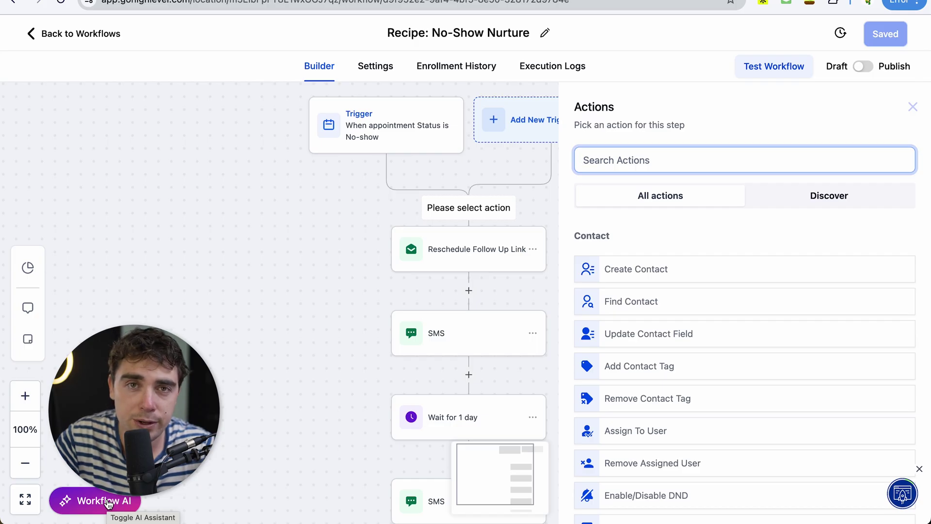
Step: Bring up Workflow AI and put the cursor in its 'Type a message' box
click(108, 504)
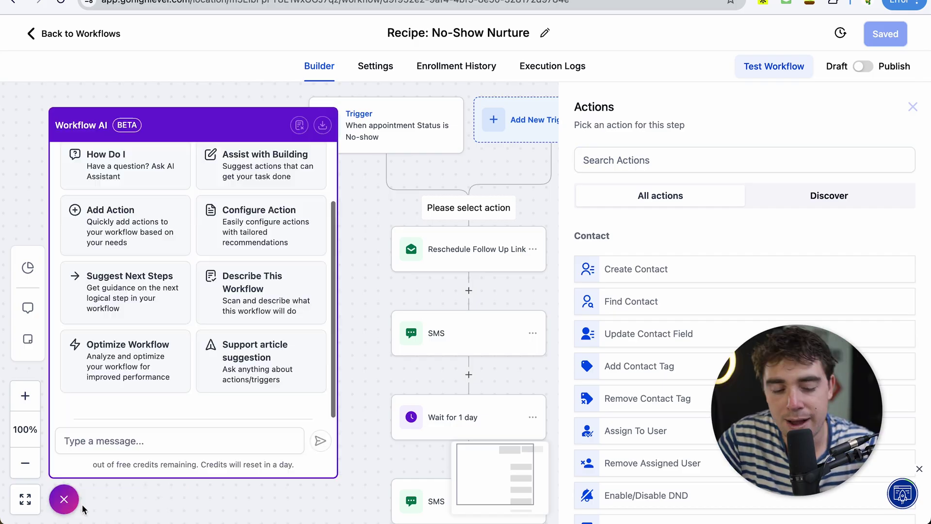
click(92, 440)
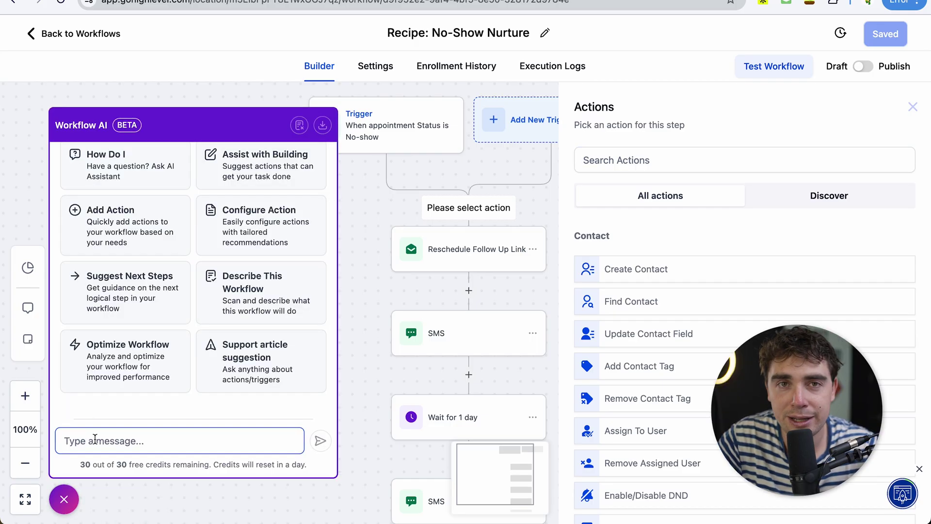